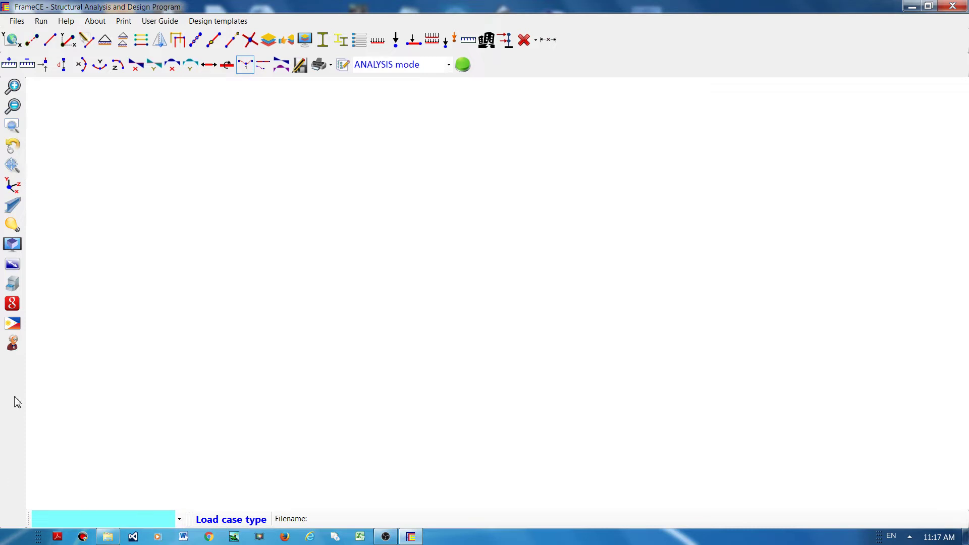
Switch FrameCE to Learner mode from the mode popup on the left toolbar.
left_click(13, 344)
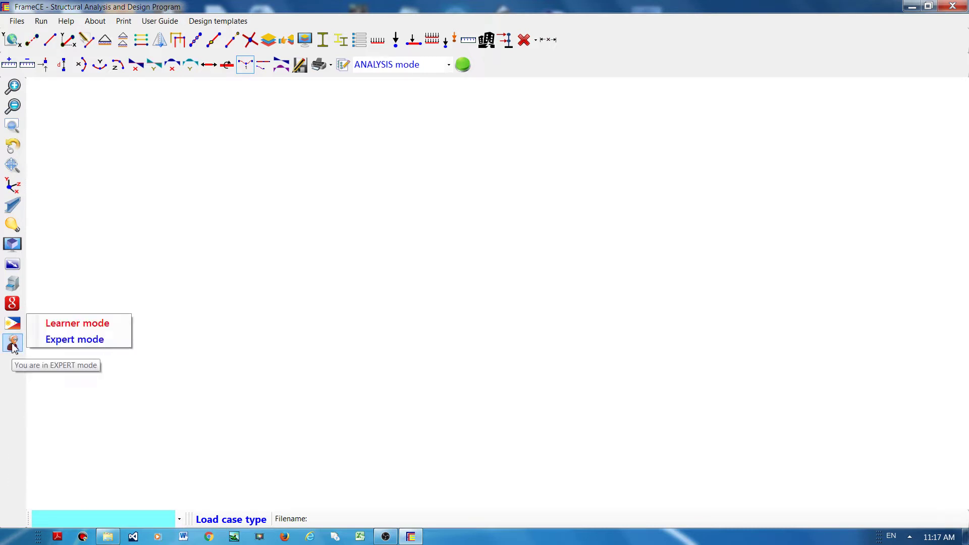
left_click(100, 329)
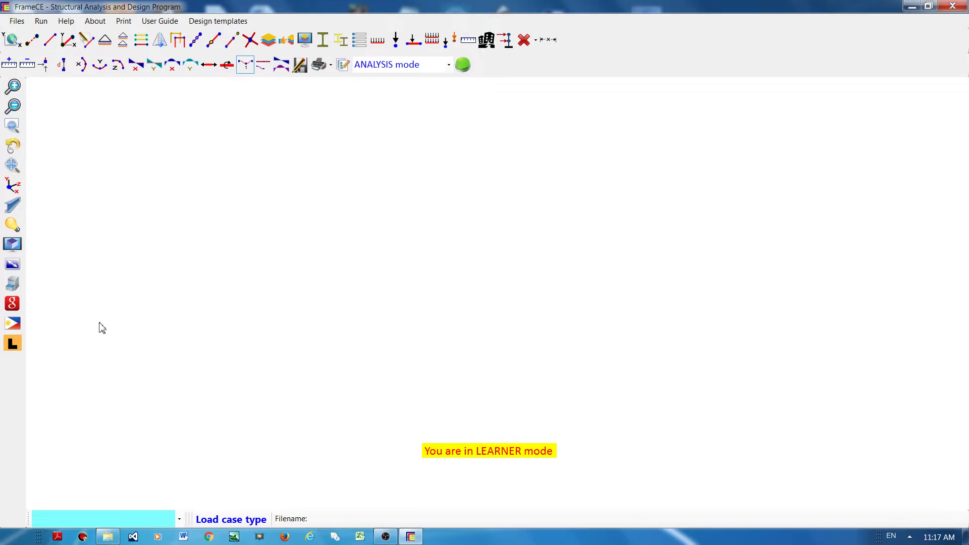
Start a new project with the Frame wizard: a 3D multi-bay frame with two 6 m bays.
left_click(18, 21)
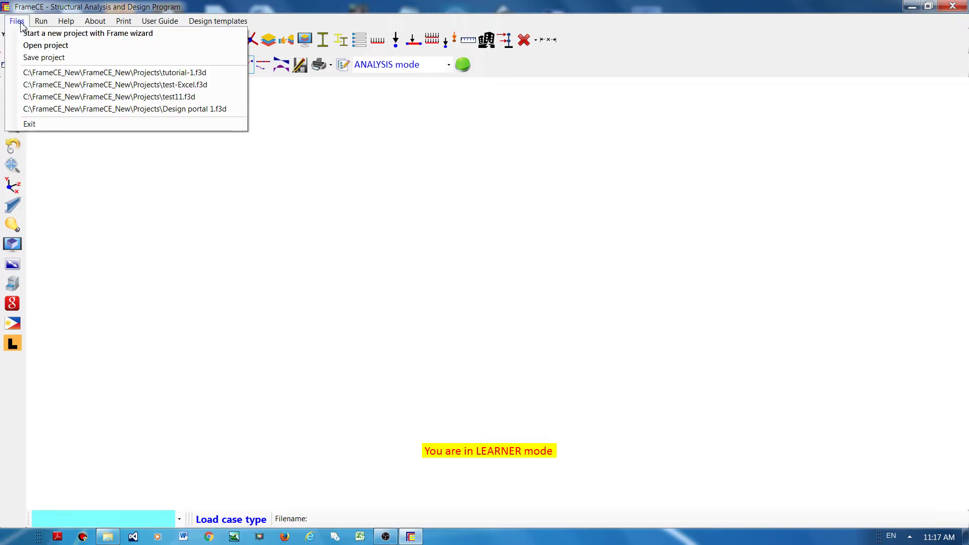
left_click(78, 38)
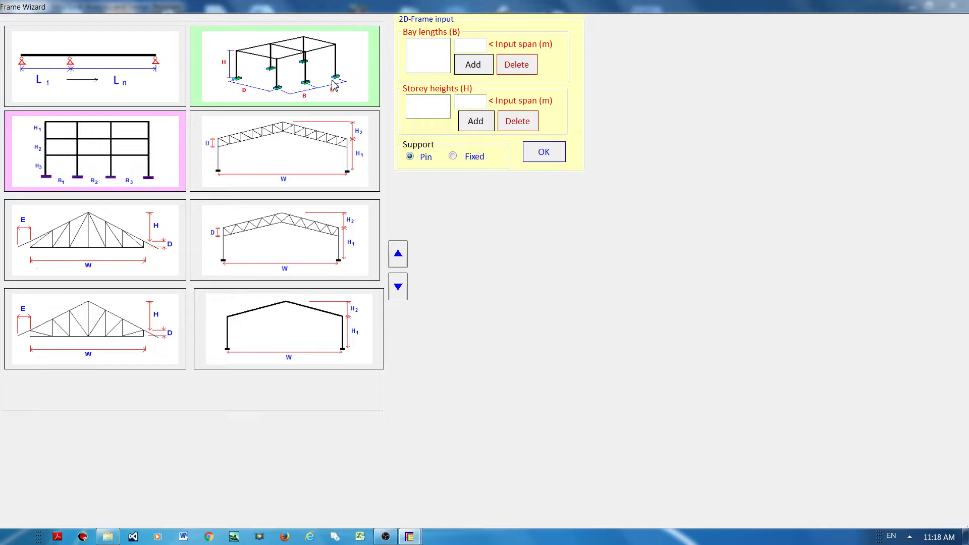
left_click(293, 82)
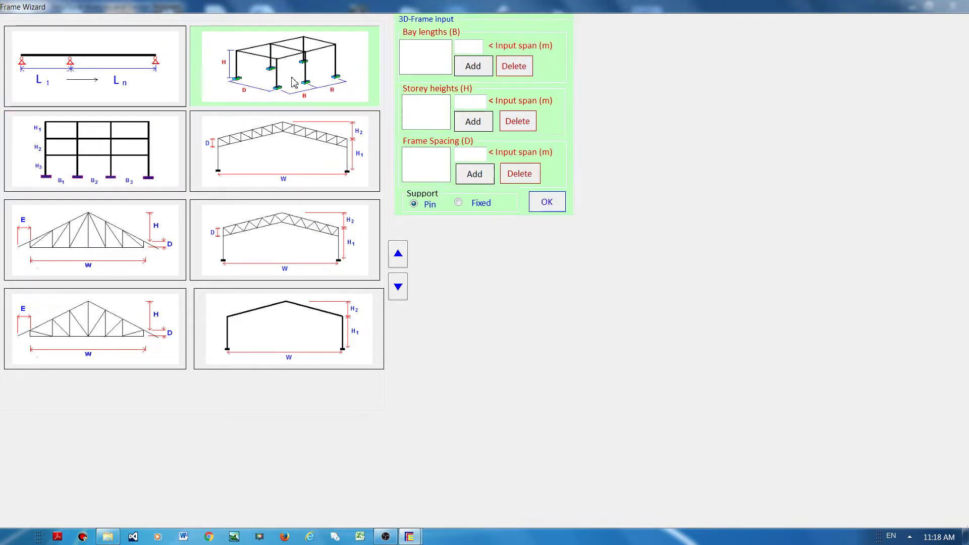
left_click(470, 48)
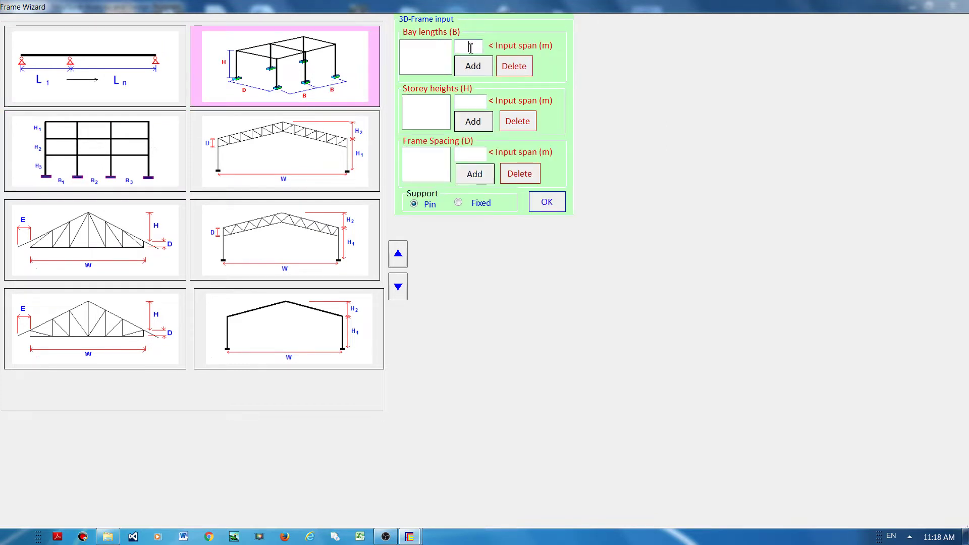
type("6")
left_click(473, 66)
left_click(472, 66)
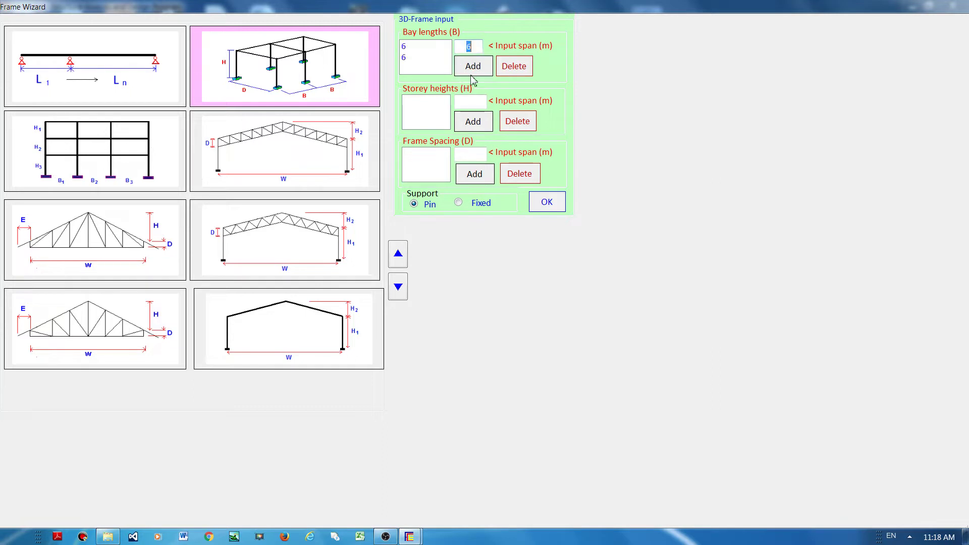
Add a 6 m storey height and 6 m frame spacing, make supports fixed, and generate.
left_click(470, 101)
type("6")
left_click(473, 121)
left_click(471, 154)
type("6")
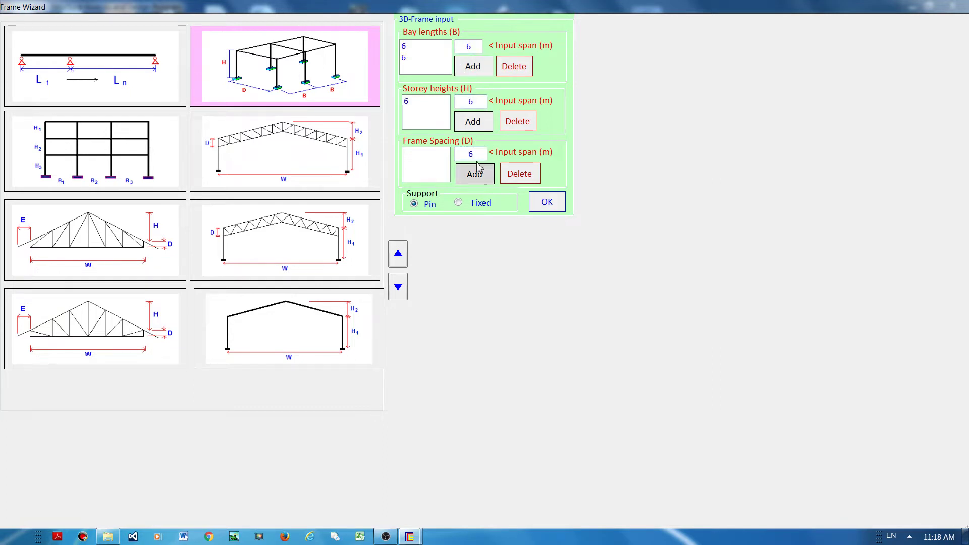
left_click(477, 177)
left_click(480, 202)
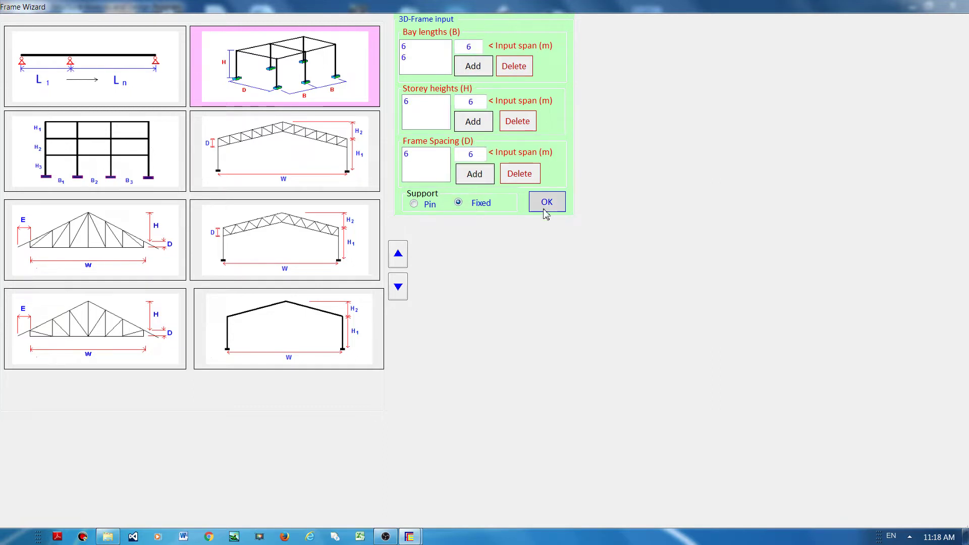
left_click(546, 209)
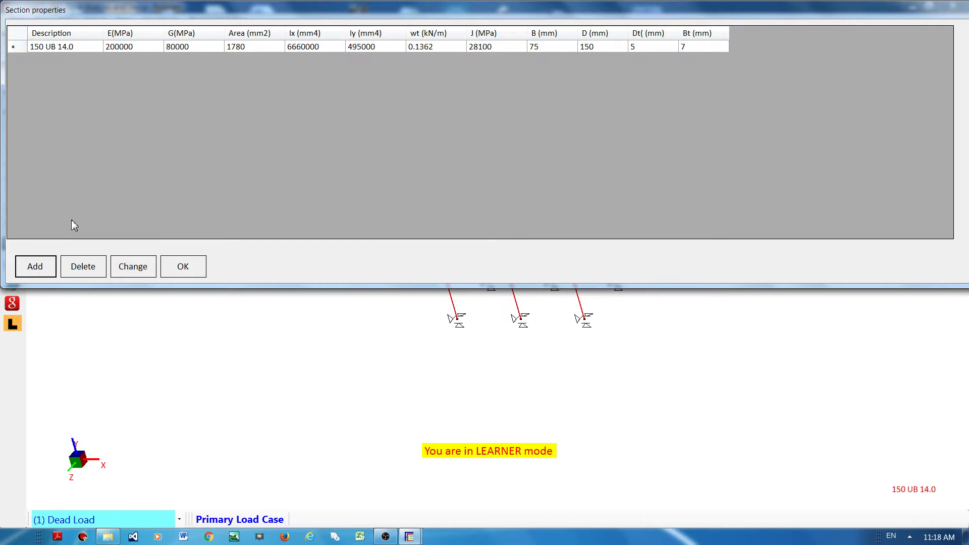
Add a section and browse to the W-Shape sizes in the standard steel catalogue.
left_click(35, 266)
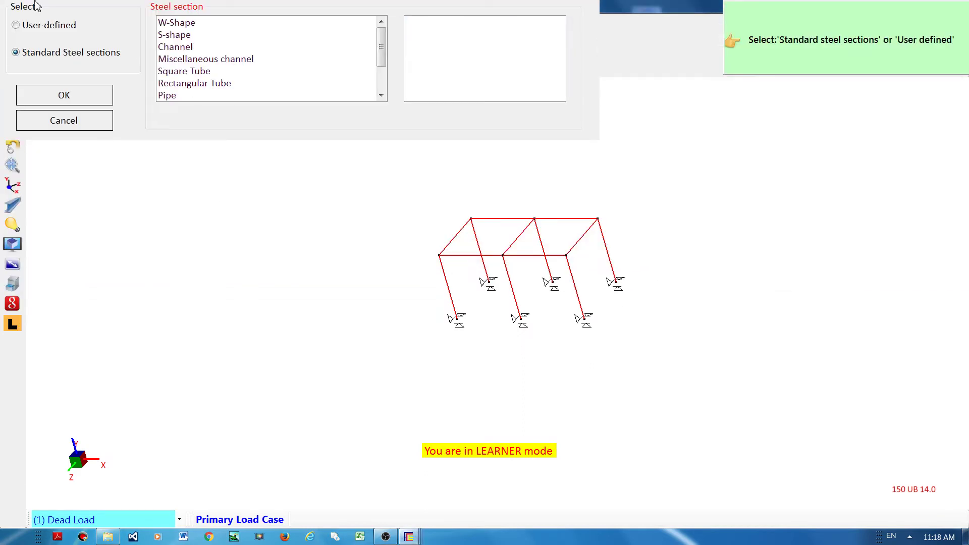
left_click(56, 31)
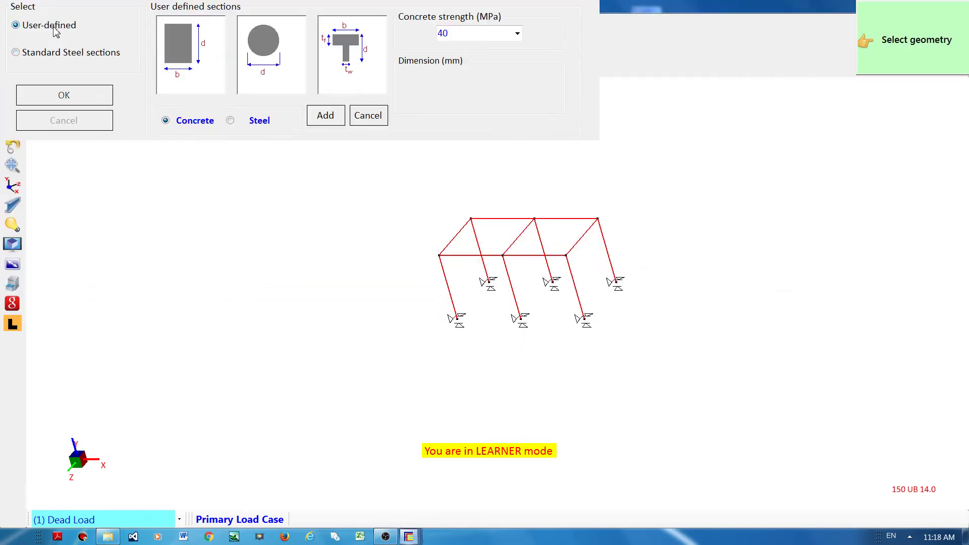
left_click(49, 55)
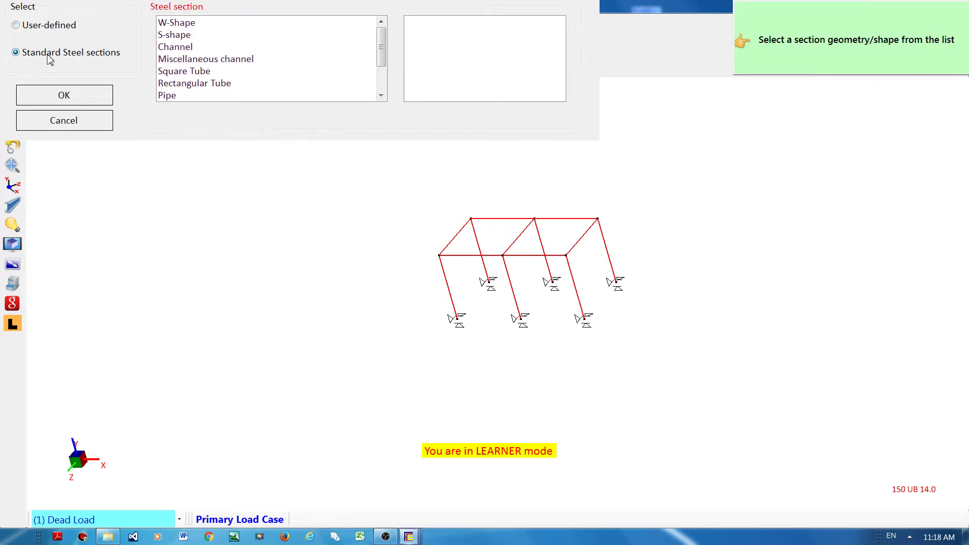
left_click(180, 26)
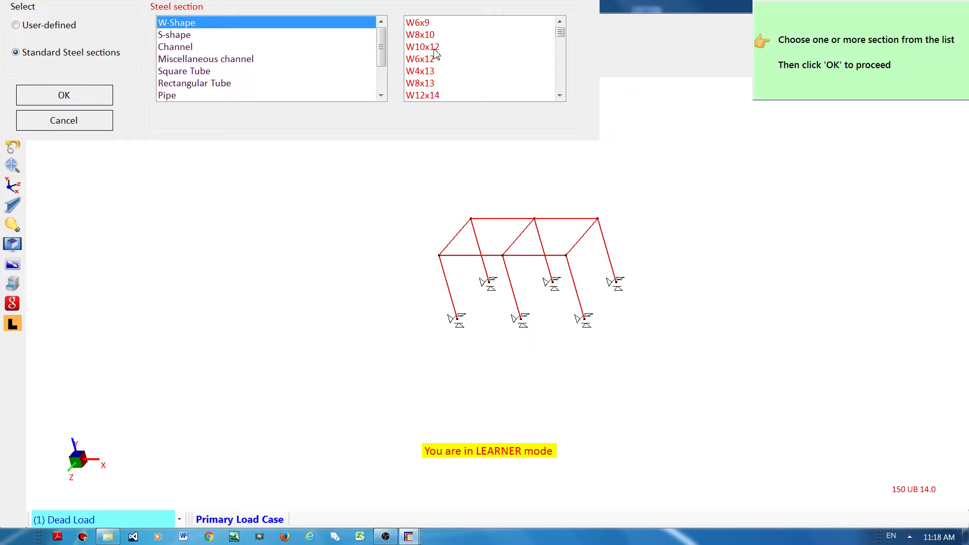
Select the W10x19, W6x25 and W14x30 sections and confirm them.
left_click_drag(560, 32, 562, 36)
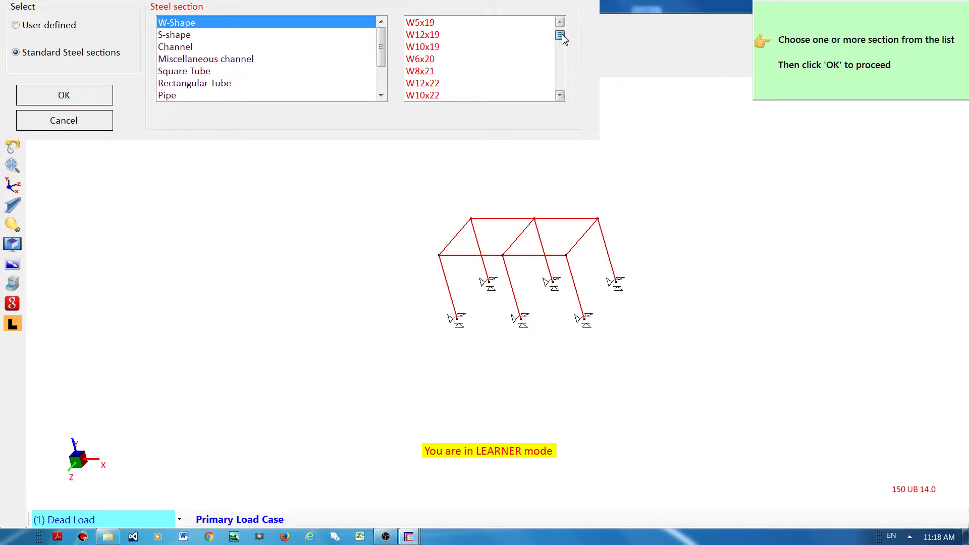
left_click(431, 46)
left_click(561, 74)
left_click(432, 60)
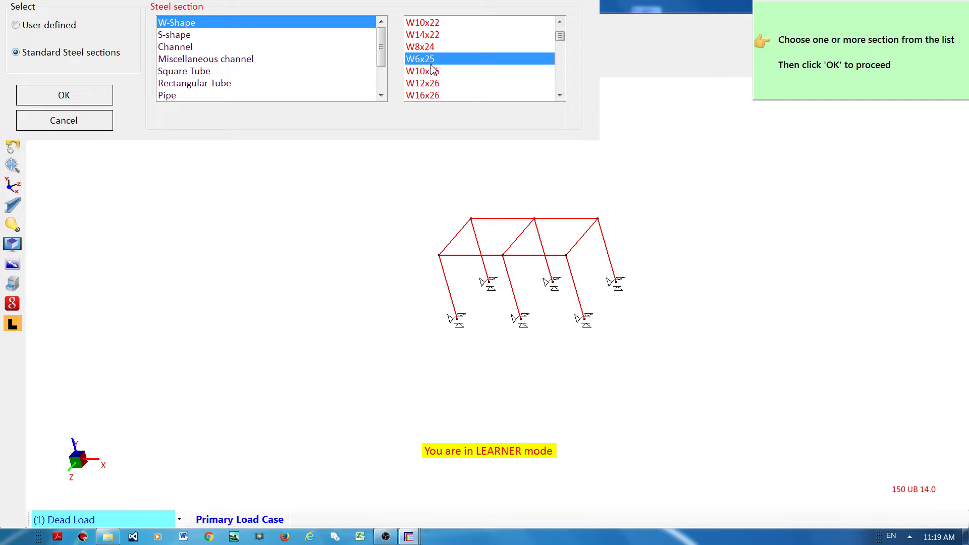
left_click(561, 79)
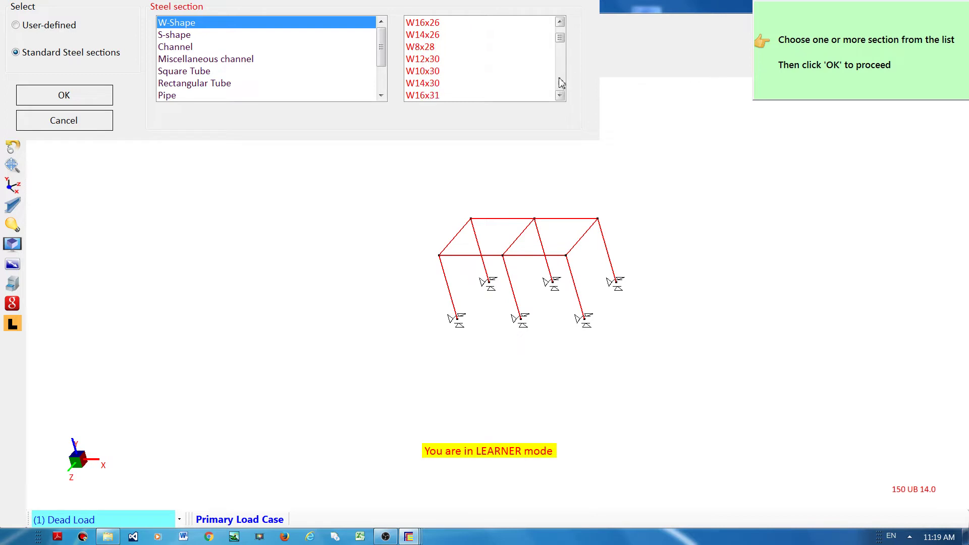
left_click(429, 83)
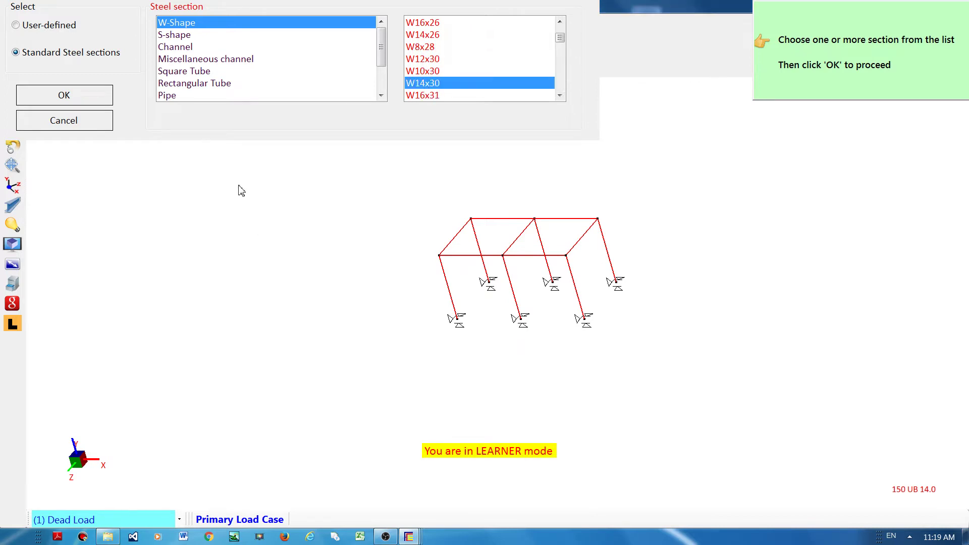
left_click(74, 99)
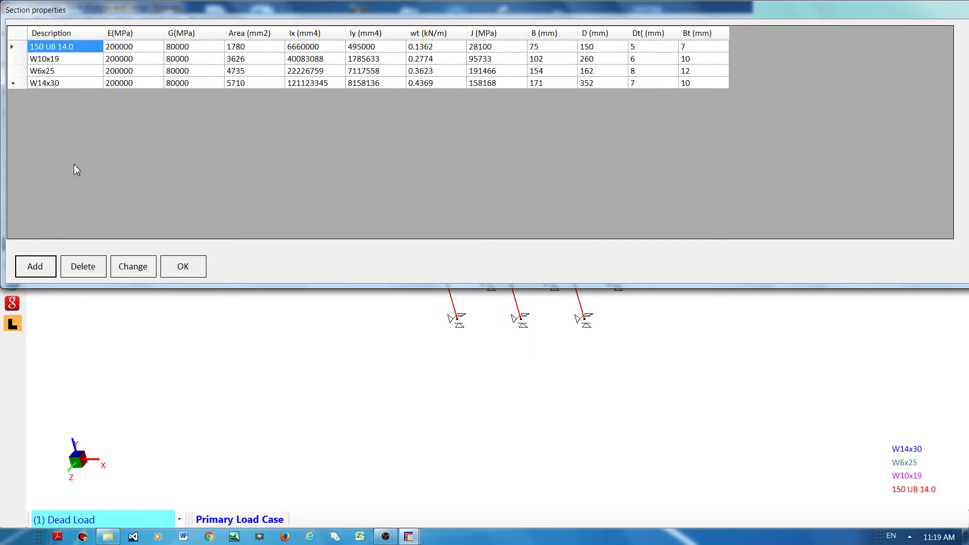
Create a user-defined rectangular section with depth 700 and width 400.
left_click(39, 268)
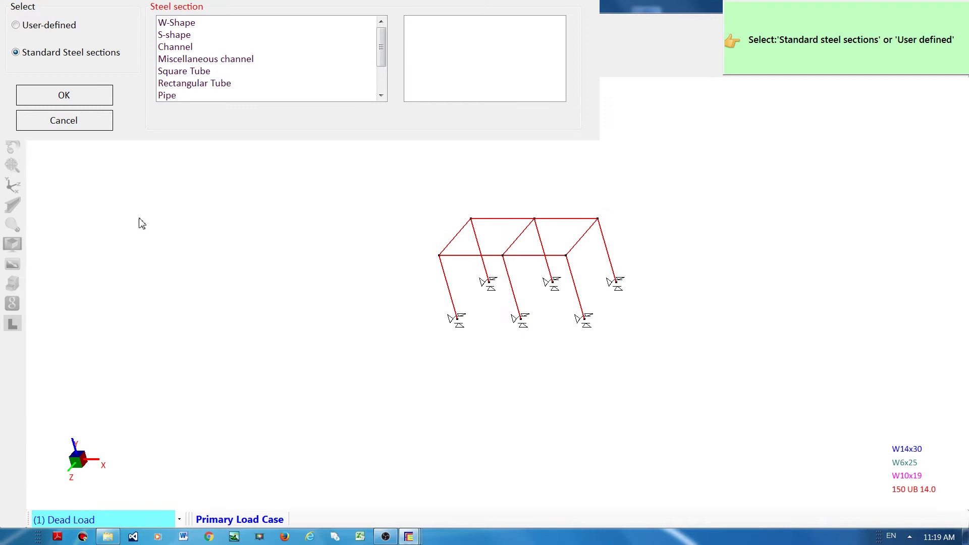
left_click(41, 25)
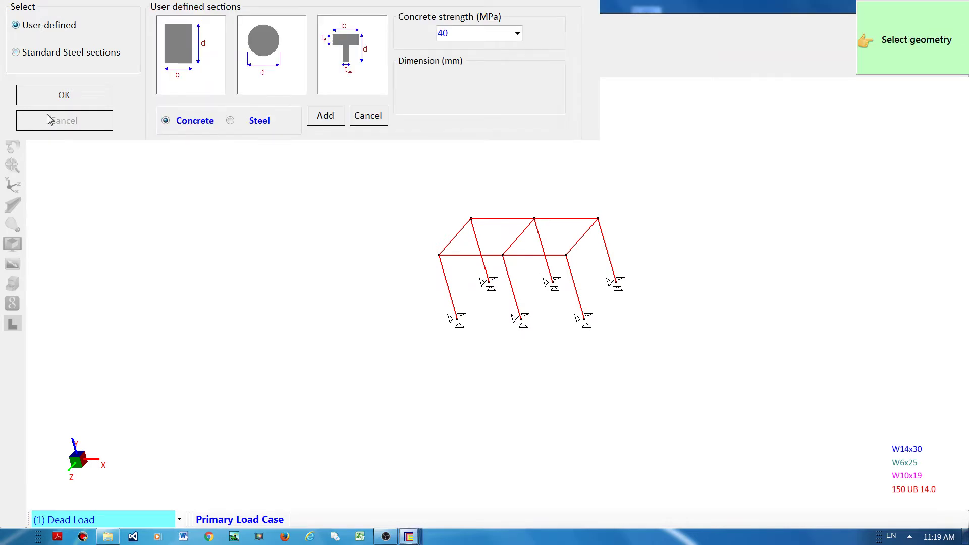
left_click(189, 56)
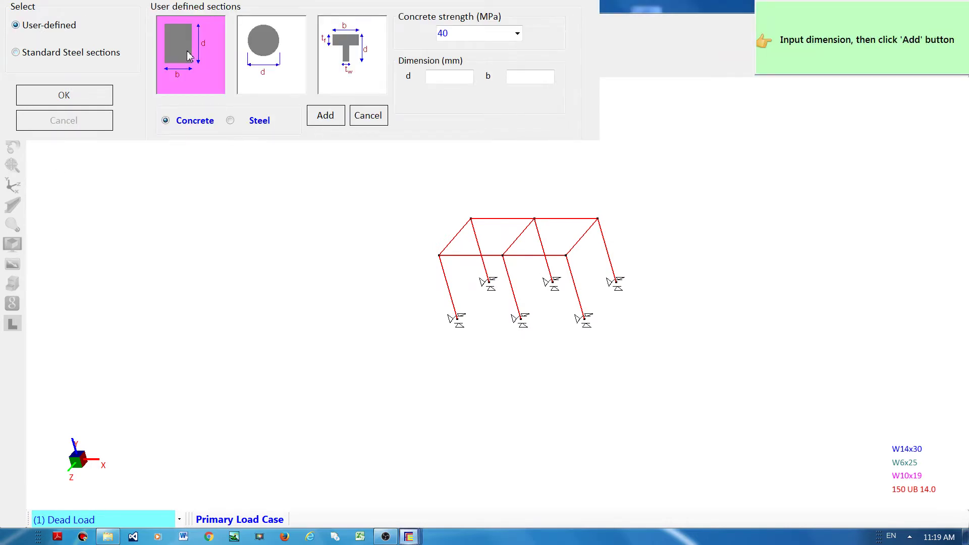
left_click(448, 76)
type("700")
left_click(515, 76)
type("400")
left_click(326, 118)
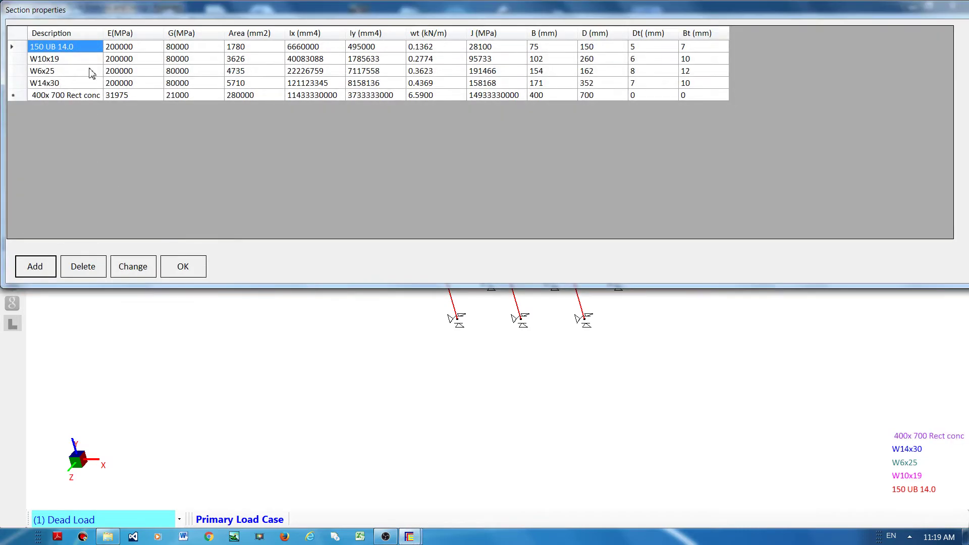
Rename the new section's description to 'Concrete beam 400x700' and accept the section list.
left_click(71, 101)
left_click(71, 98)
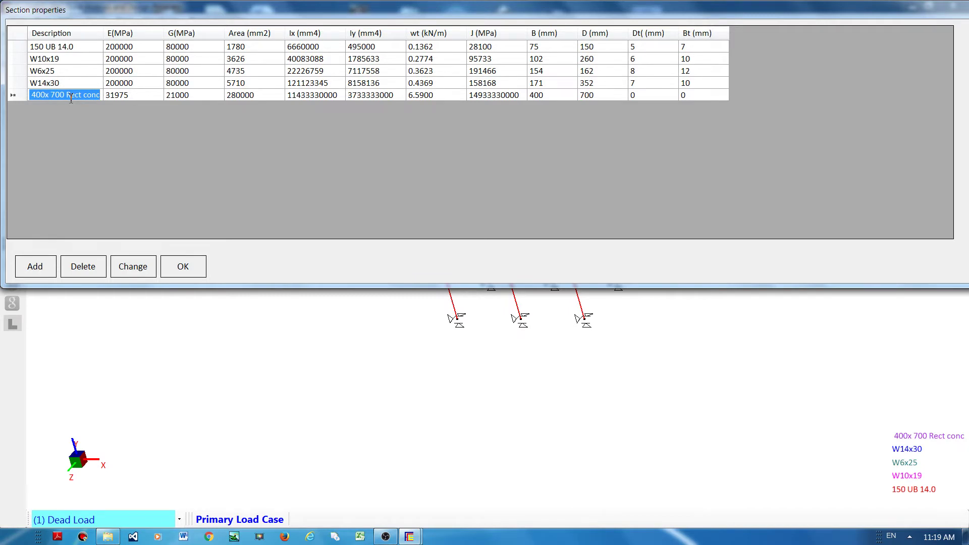
type("Con")
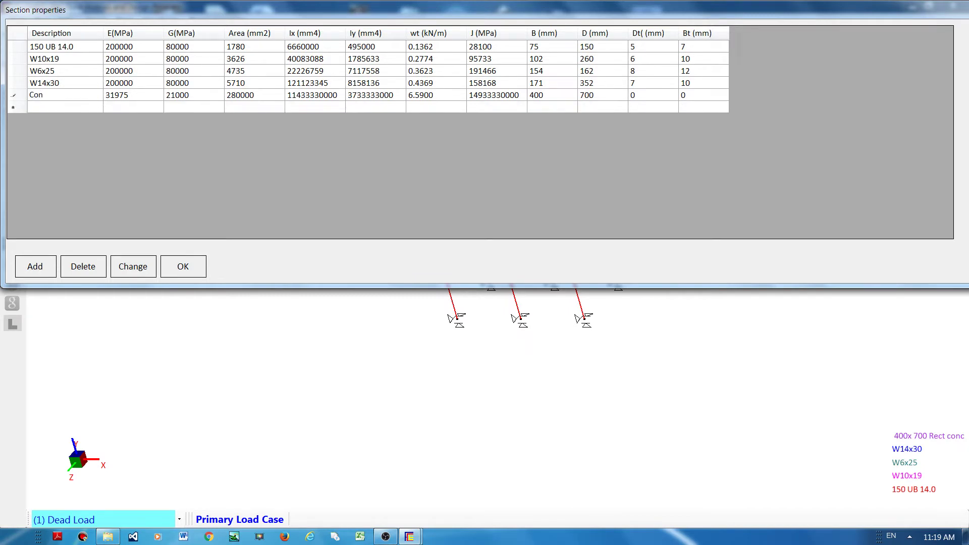
type("crete beam 400x700")
left_click(185, 266)
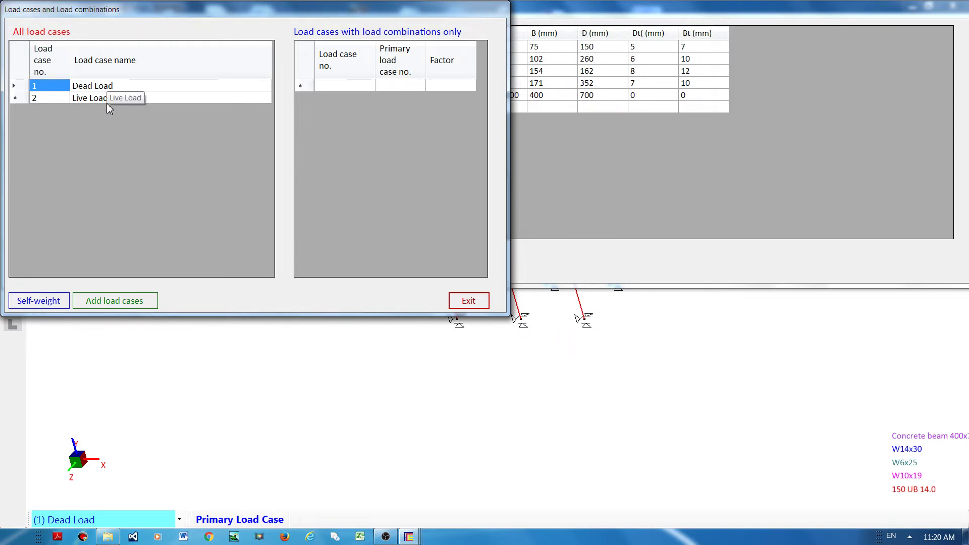
Open the Add load cases form in the Load cases and Load combinations dialog.
left_click(117, 305)
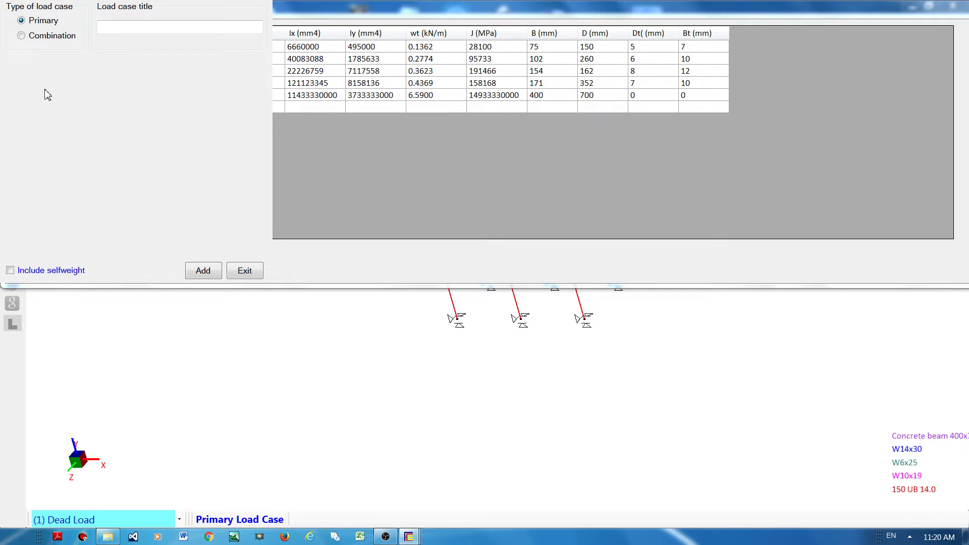
Title the new load case 'DEAD LOAD 2'.
left_click(132, 27)
type("DEAD")
key("BackSpace")
key("BackSpace")
key("BackSpace")
type("EAD LOAD")
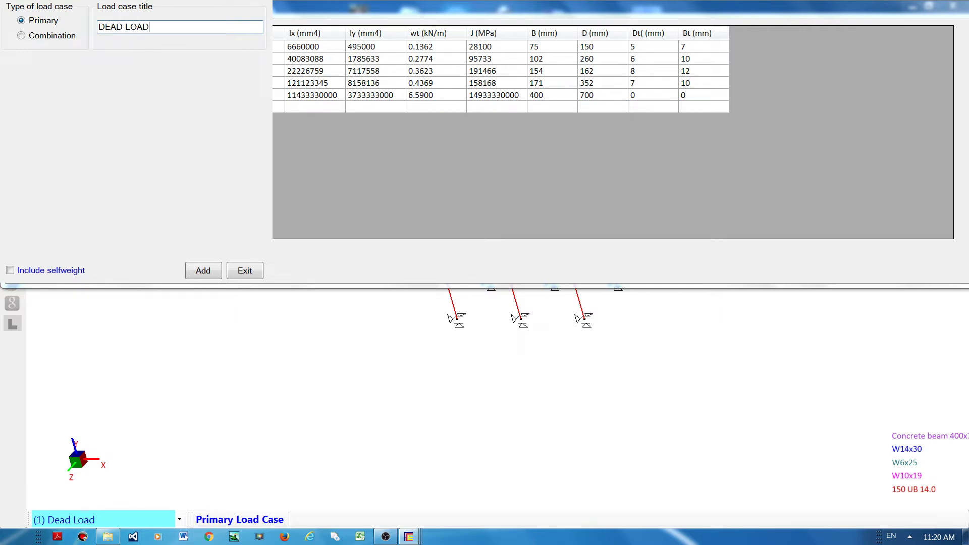
type(" 2")
Make DEAD LOAD 2 a primary case including self-weight, create it, and reopen the form.
left_click(50, 36)
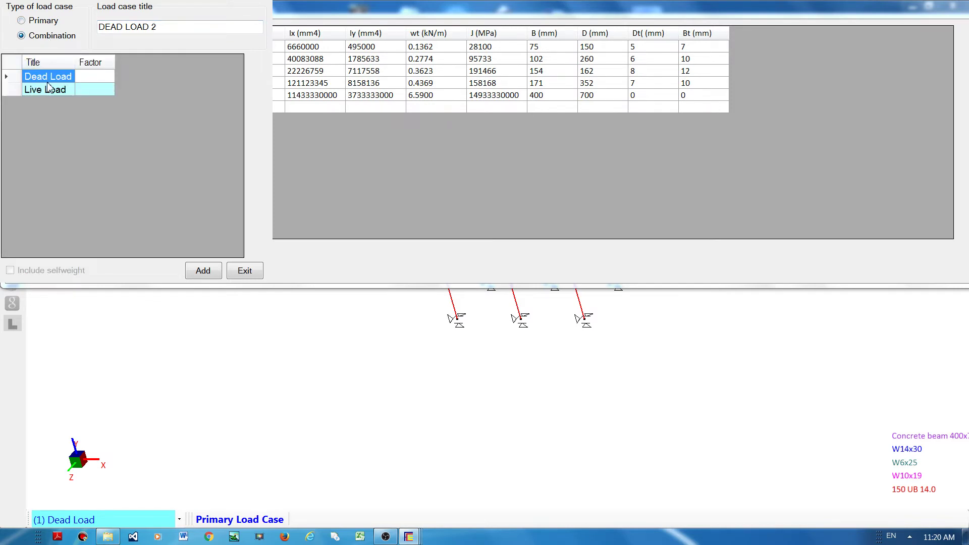
left_click(33, 23)
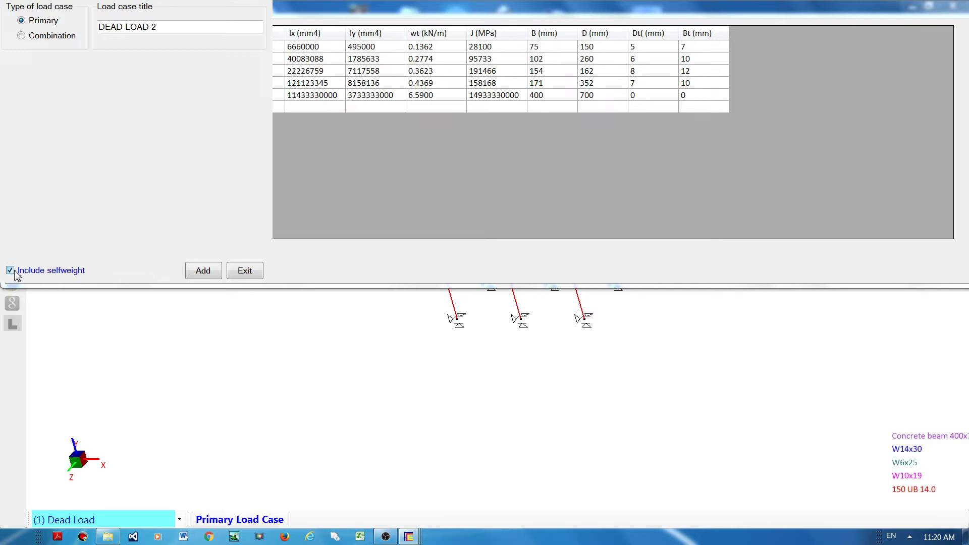
left_click(17, 273)
left_click(196, 272)
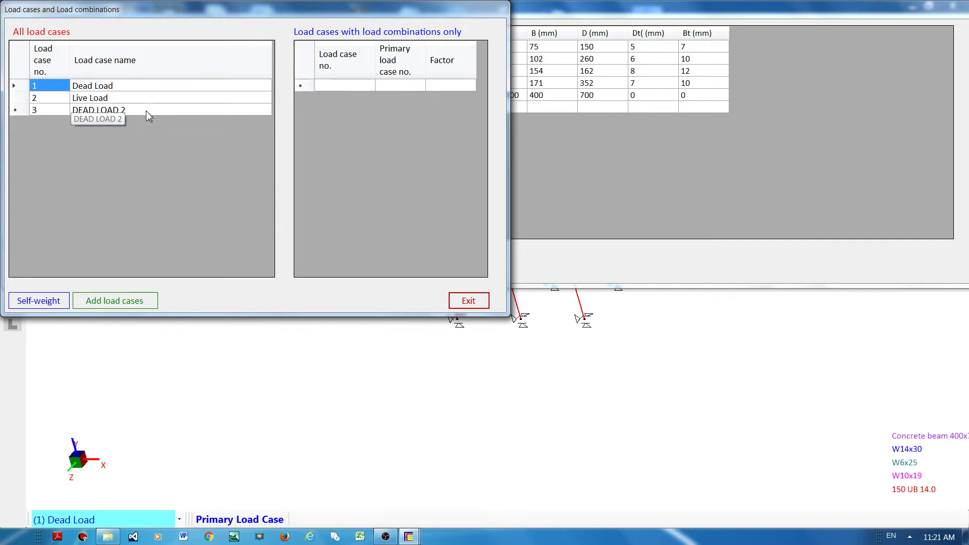
left_click(114, 303)
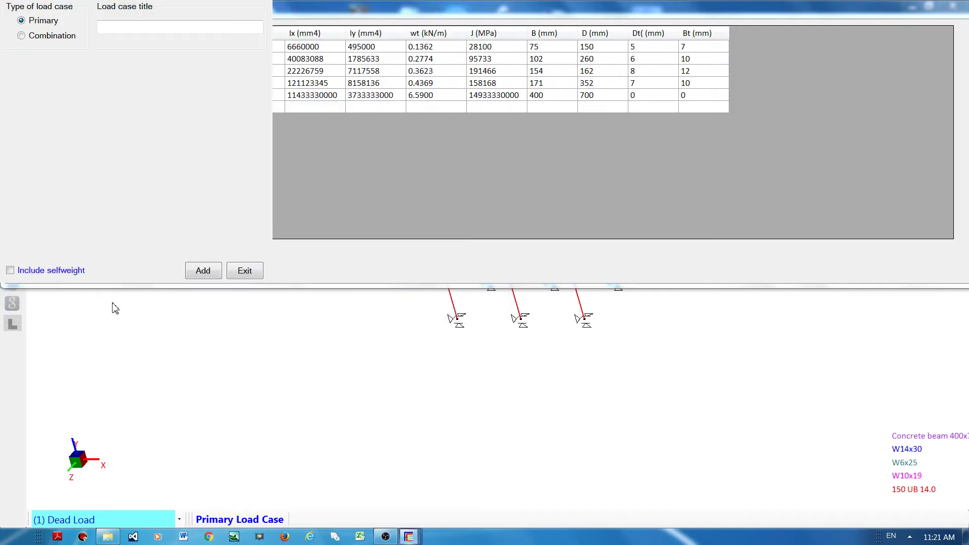
Make the new load case a combination titled '1.2DL + 1.5LL'.
left_click(44, 39)
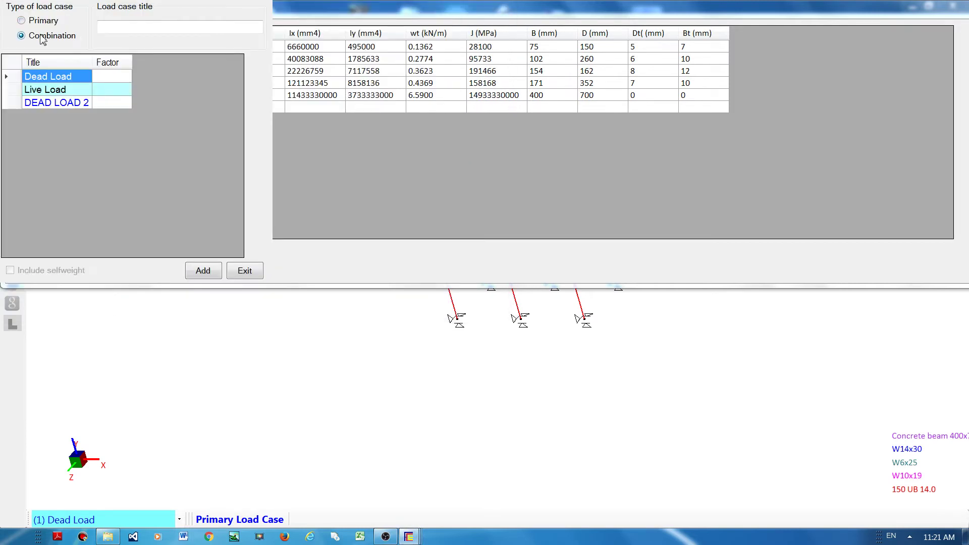
left_click(168, 26)
type("DL")
key("BackSpace")
key("BackSpace")
key("BackSpace")
type("1.2DL + 1.5")
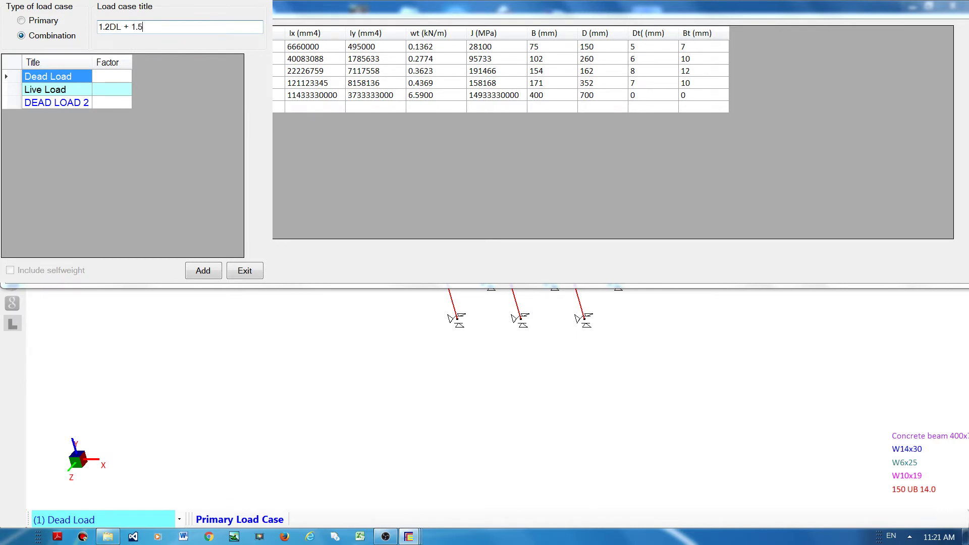
type("LL")
Set factors 1.2 for Dead Load and 1.5 for Live Load, then save the combination.
left_click(105, 77)
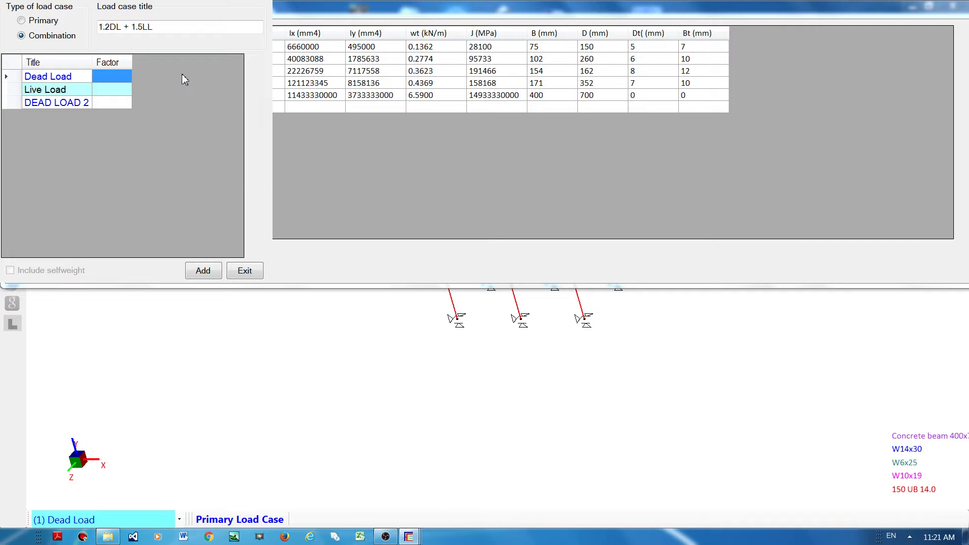
type("1.2")
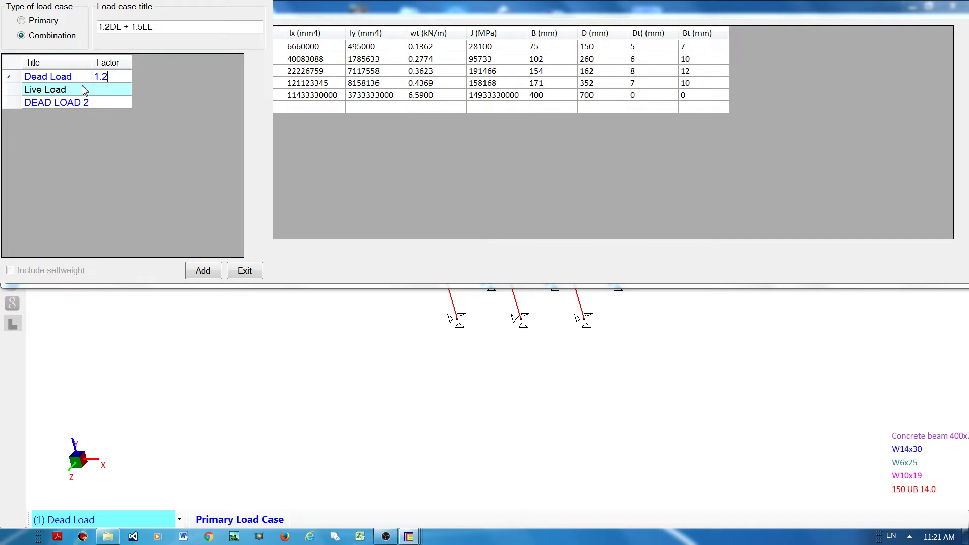
left_click(119, 89)
left_click(109, 92)
type("1.5")
left_click(202, 271)
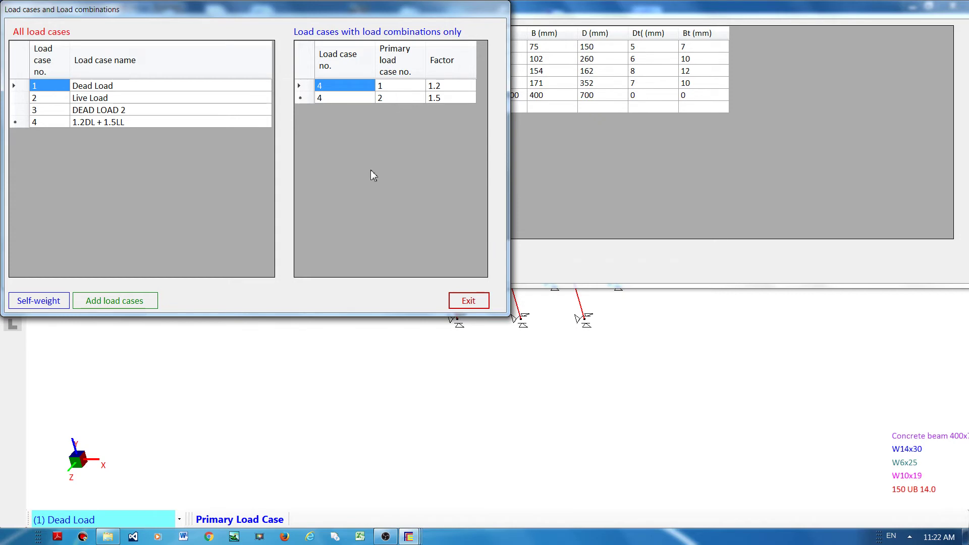
Close the load cases list and bring up the Help options.
left_click(468, 301)
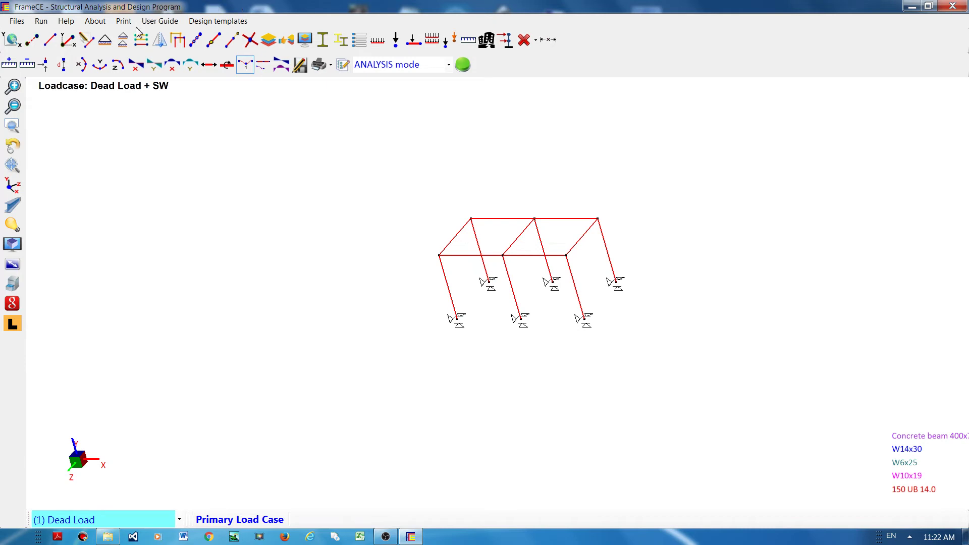
left_click(66, 23)
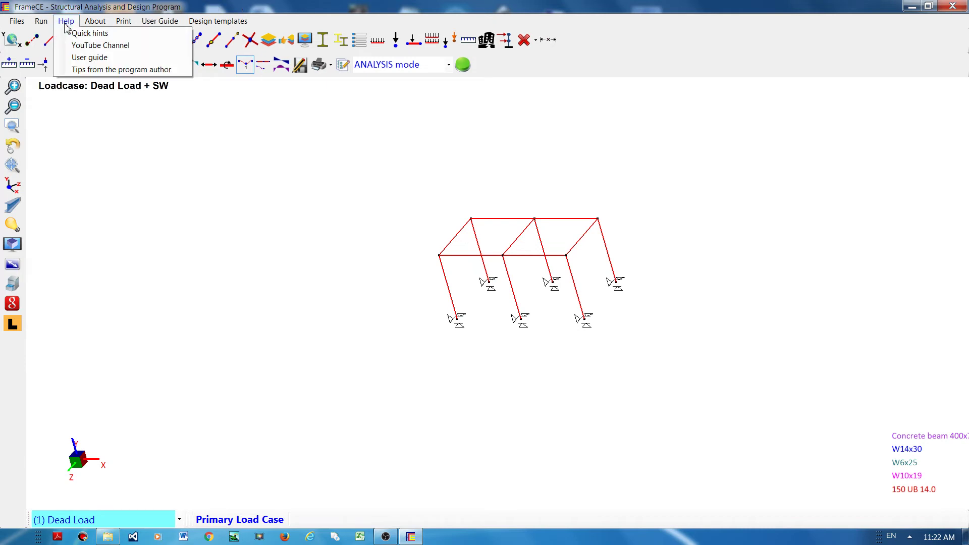
View the Quick hints entry 'Create a new element from the endpoint of an existing element'.
left_click(92, 38)
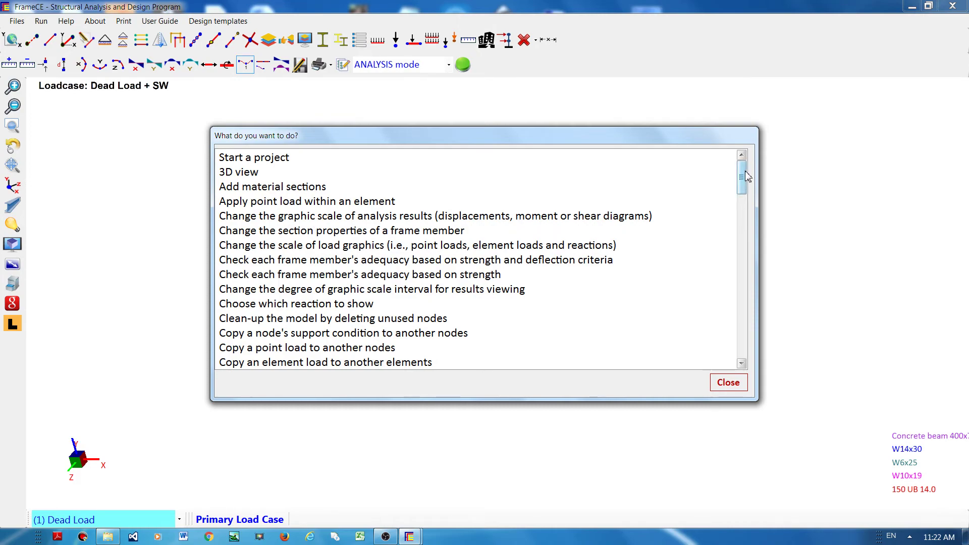
left_click_drag(745, 177, 742, 217)
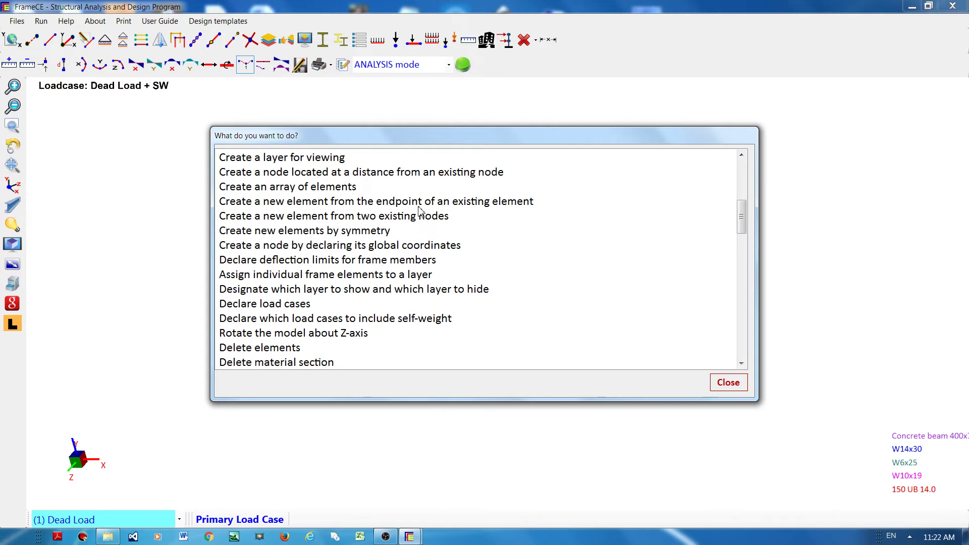
left_click(331, 204)
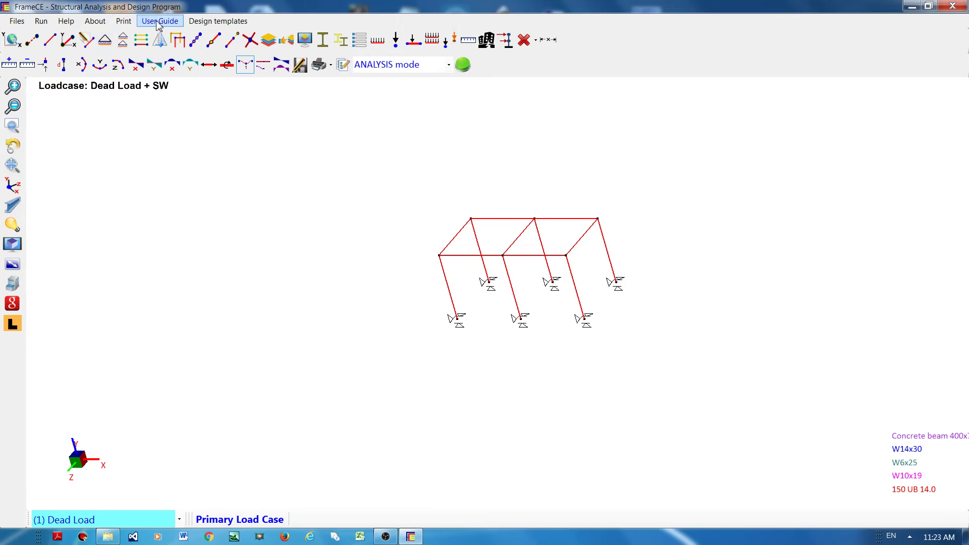
left_click(66, 22)
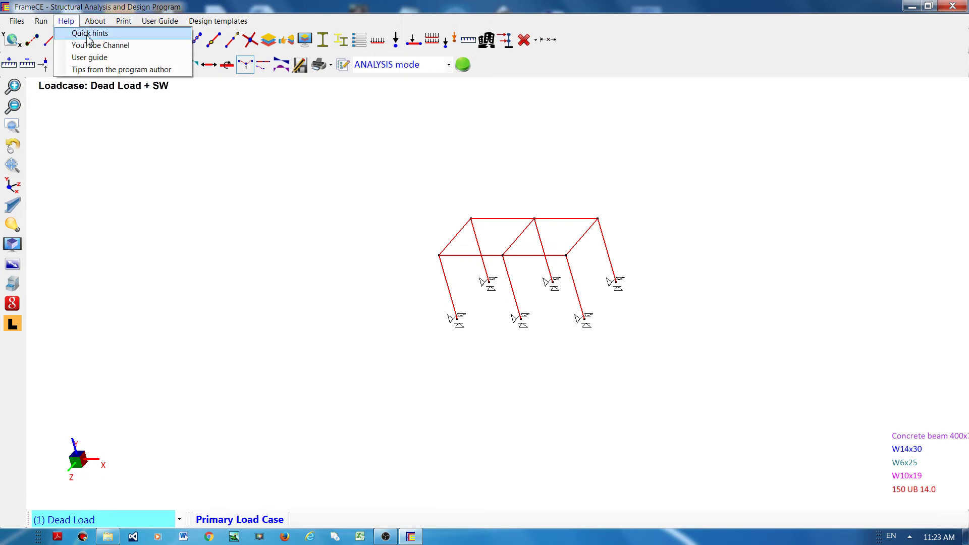
left_click(89, 34)
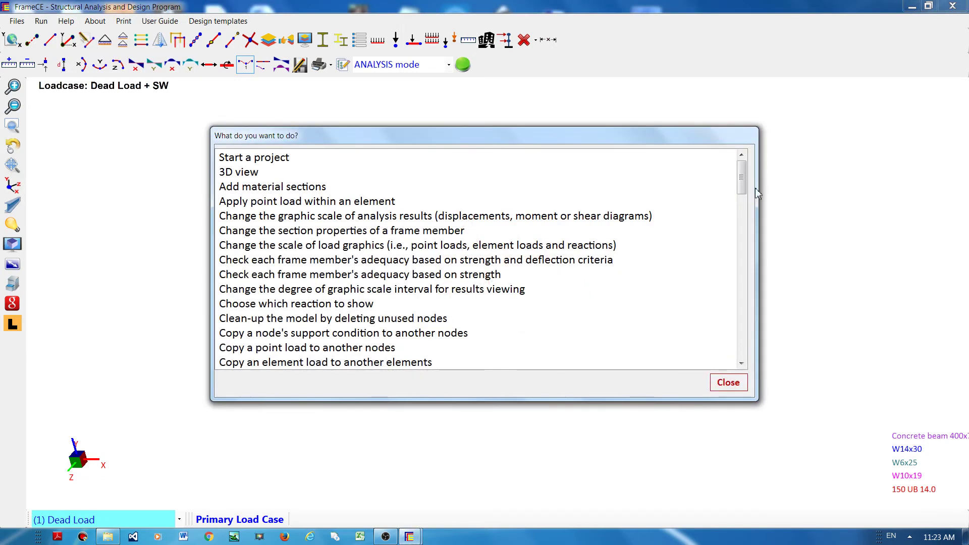
left_click_drag(742, 178, 743, 228)
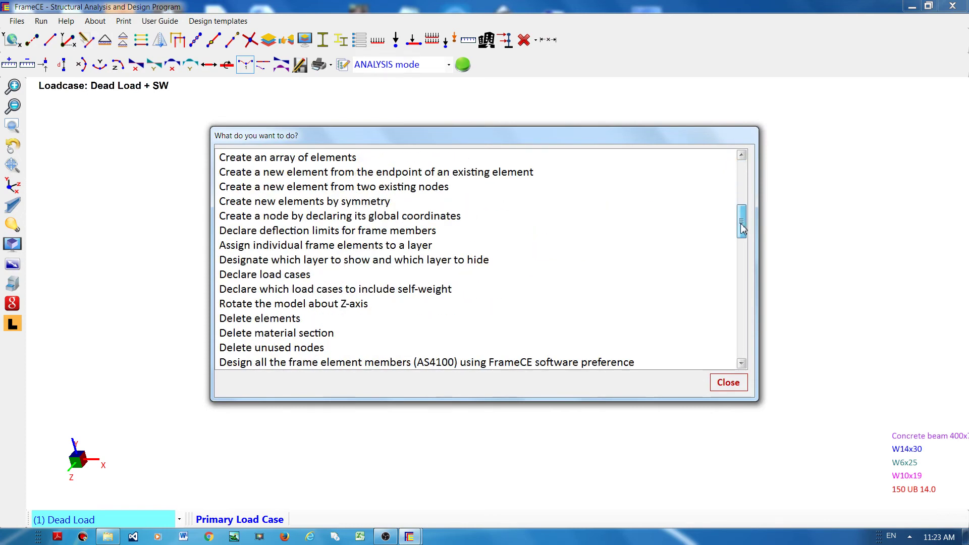
left_click(250, 275)
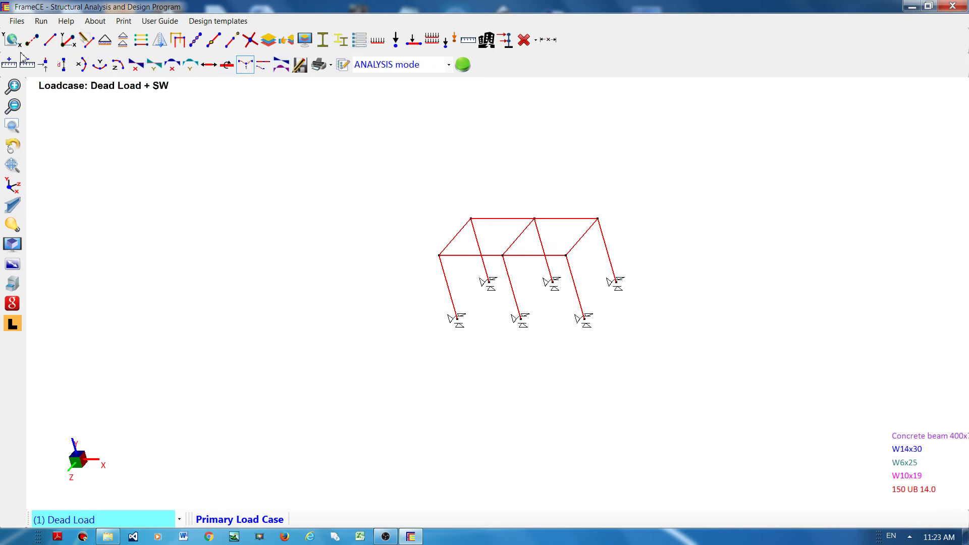
Open the user guide FrameCE_New_manual.pdf from Help and dismiss the information note.
left_click(43, 22)
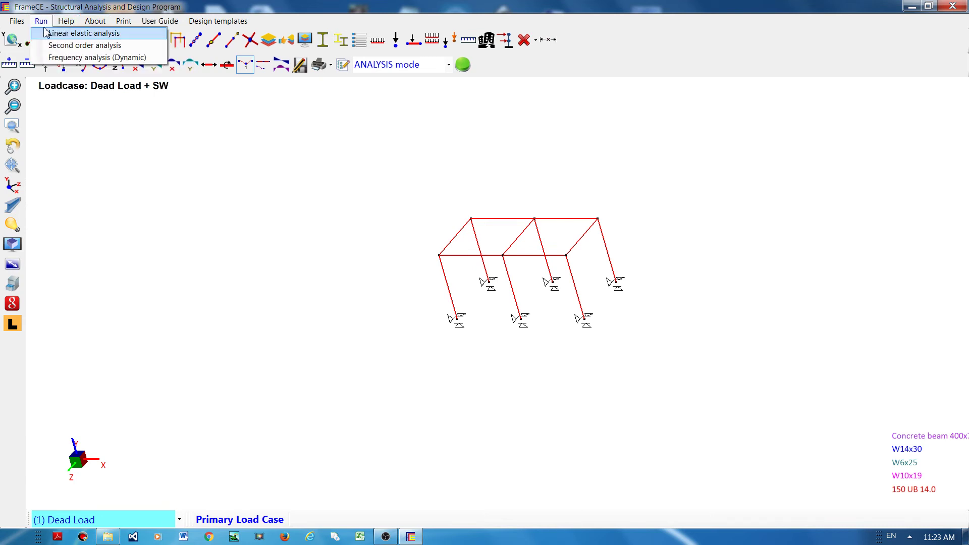
mouse_move(66, 21)
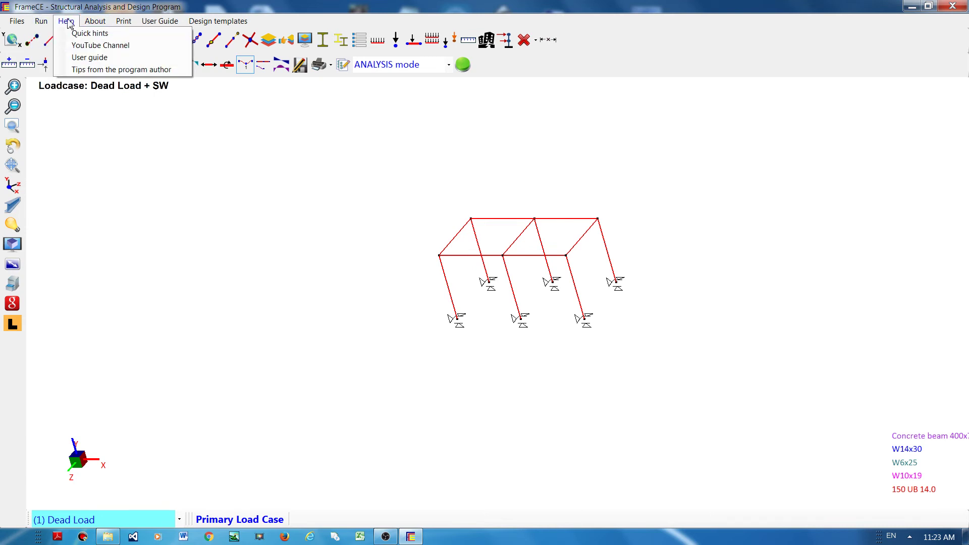
left_click(94, 58)
left_click(490, 310)
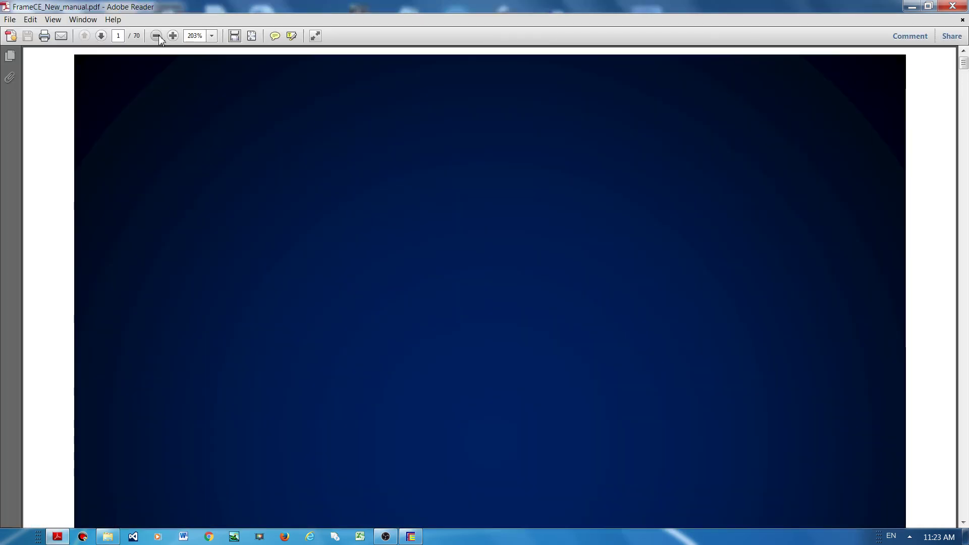
Zoom the manual to 100%, scroll to the section-properties figures on page 30, then close Adobe Reader.
left_click(156, 35)
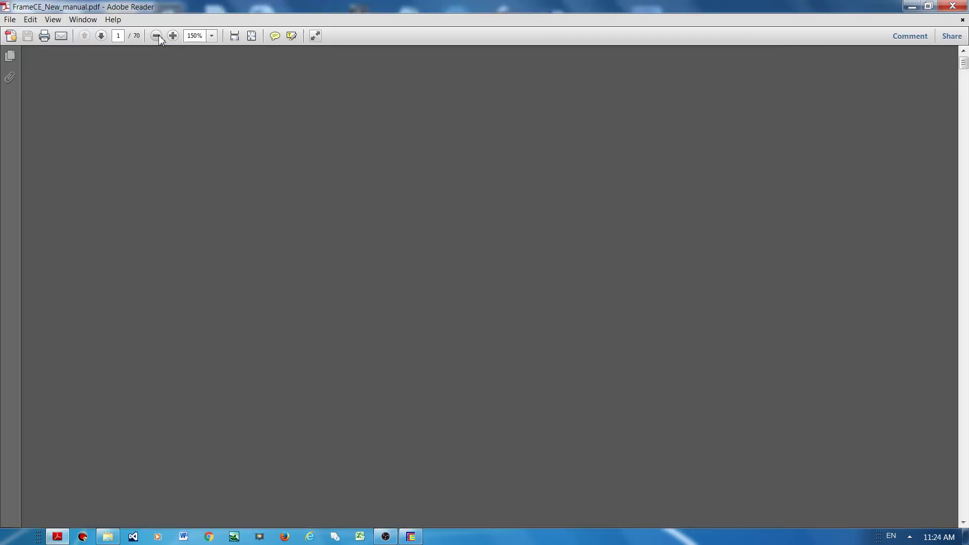
left_click(156, 35)
left_click_drag(966, 70, 965, 148)
scroll(471, 286, "down", 15)
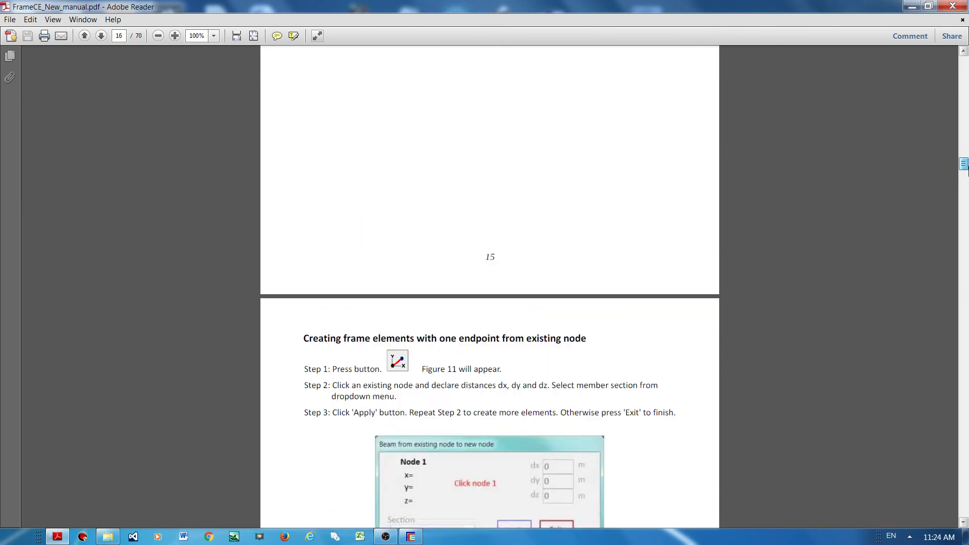
left_click_drag(962, 175, 961, 247)
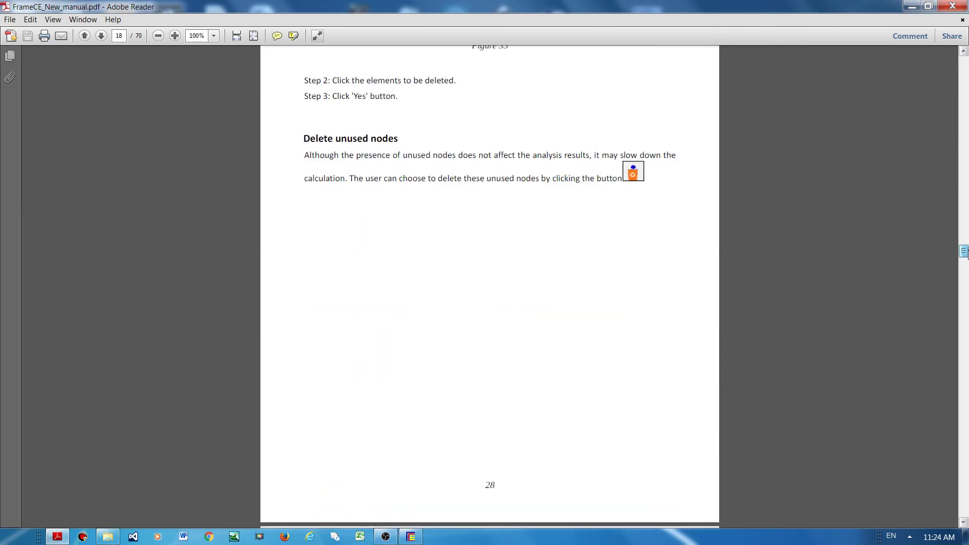
left_click(953, 6)
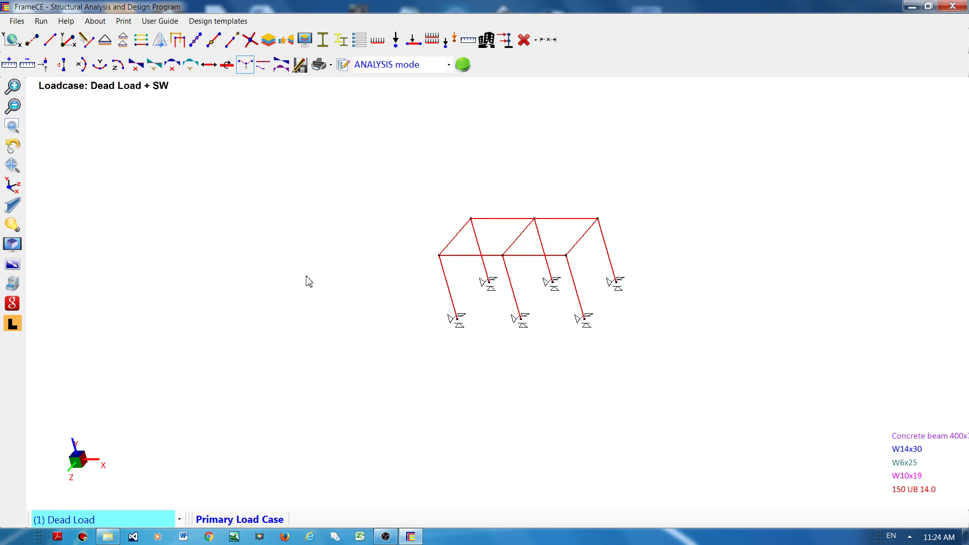
Switch FrameCE to Learner mode and start the two-node member tool with section 150 UB 14.0.
left_click(13, 328)
left_click(72, 323)
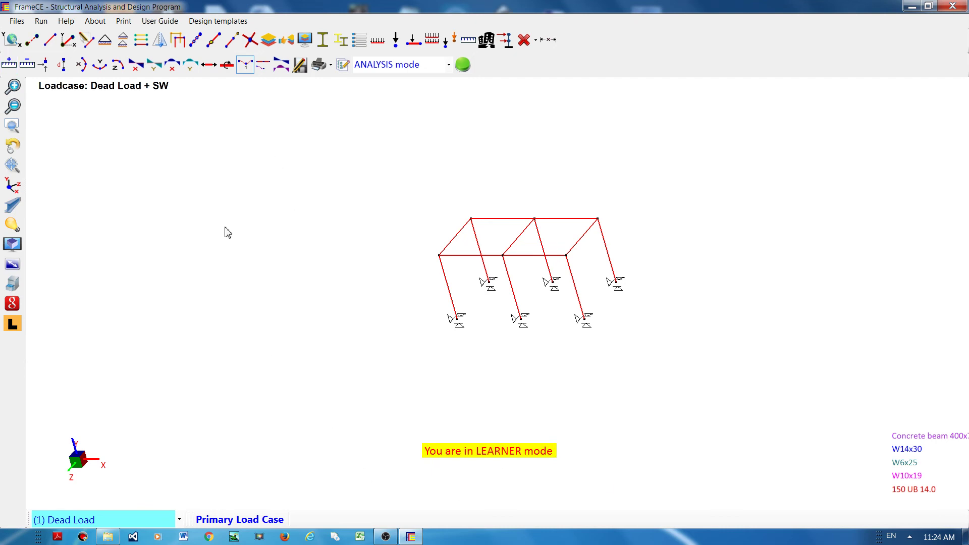
left_click(49, 44)
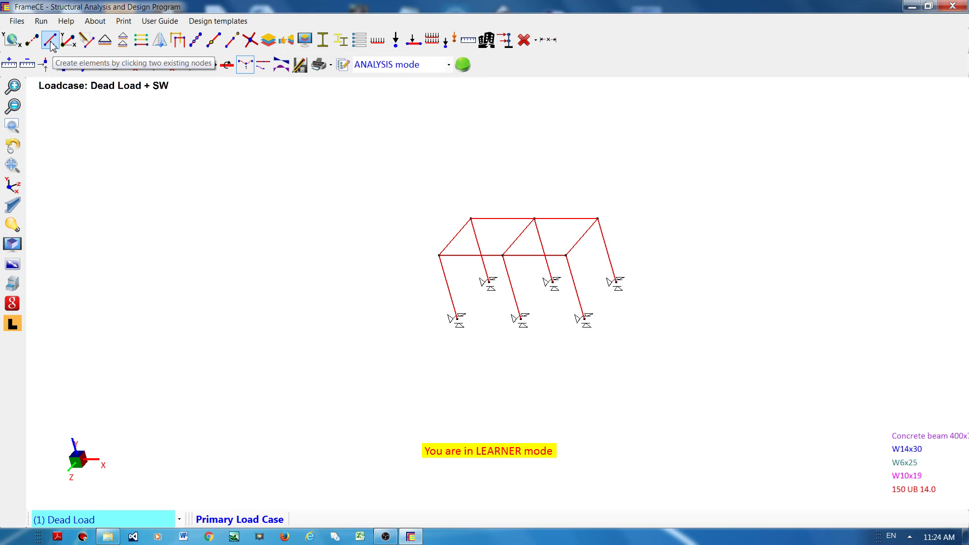
left_click(51, 45)
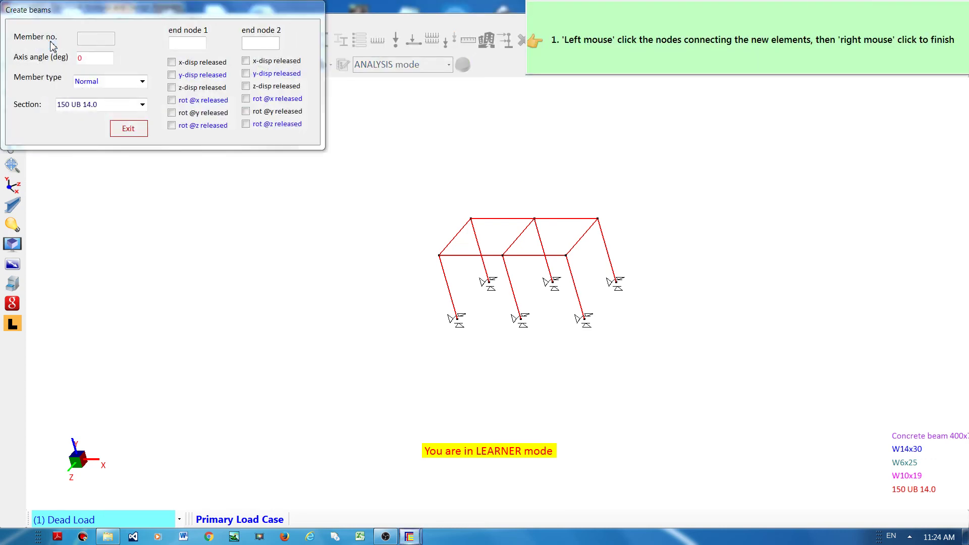
Draw member 14 from node 4 to node 11, accepting the 14-element count and erased results.
left_click(476, 226)
left_click(503, 256)
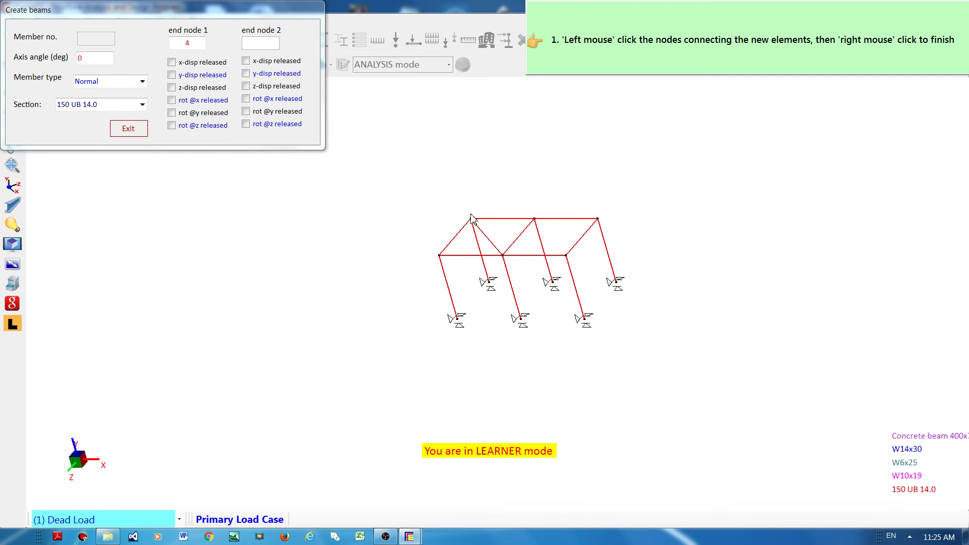
right_click(560, 172)
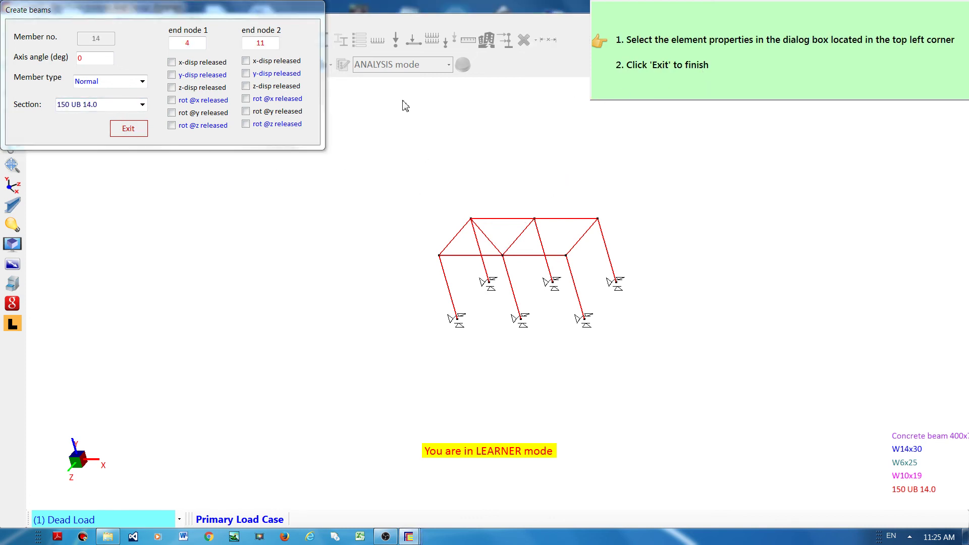
left_click(133, 128)
left_click(491, 284)
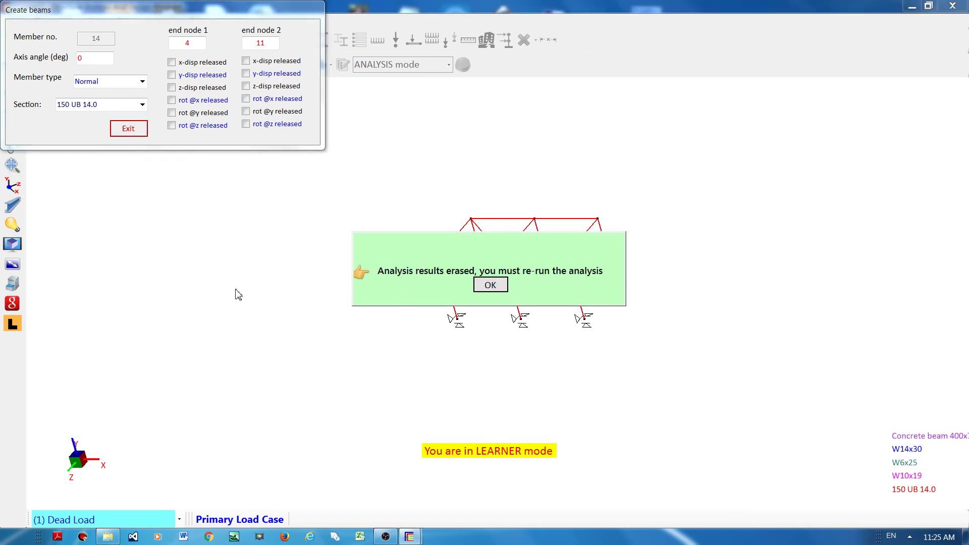
left_click(497, 287)
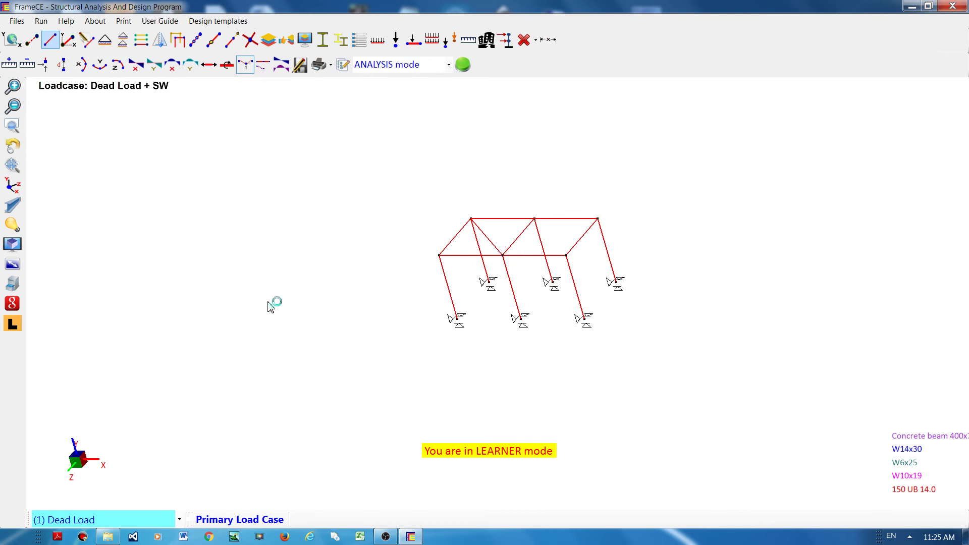
Turn on 3D member viewing so all members, including diagonal 14, draw as solid sections.
left_click(16, 209)
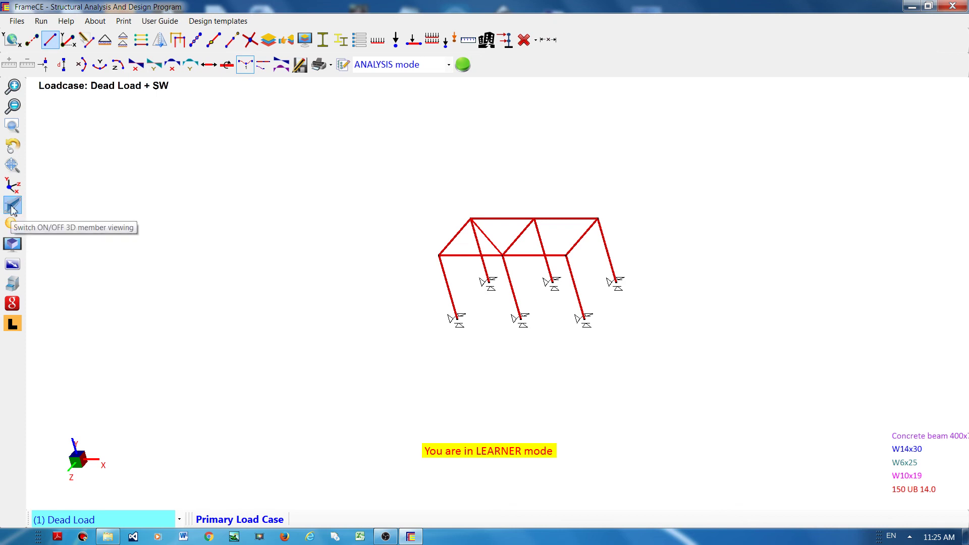
left_click(14, 210)
left_click(14, 210)
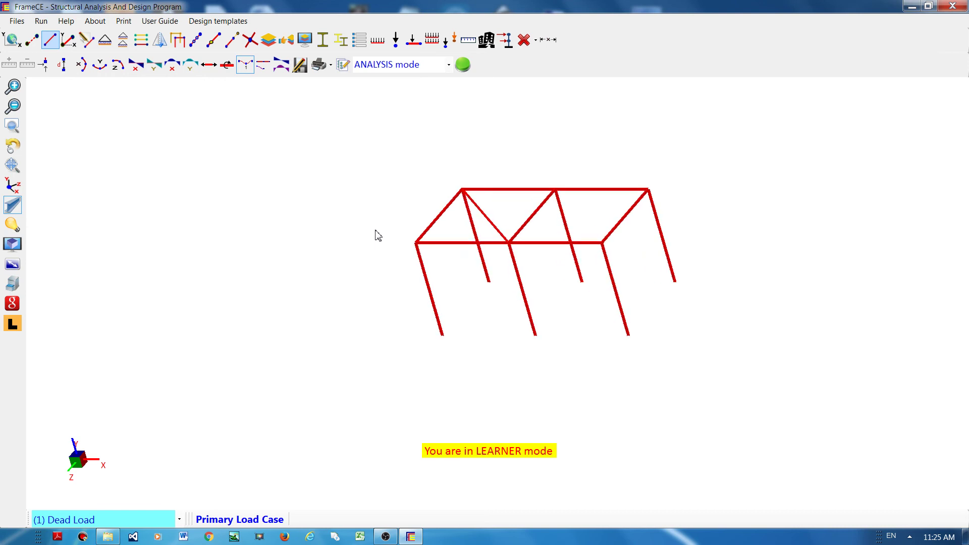
left_click(7, 207)
left_click(7, 207)
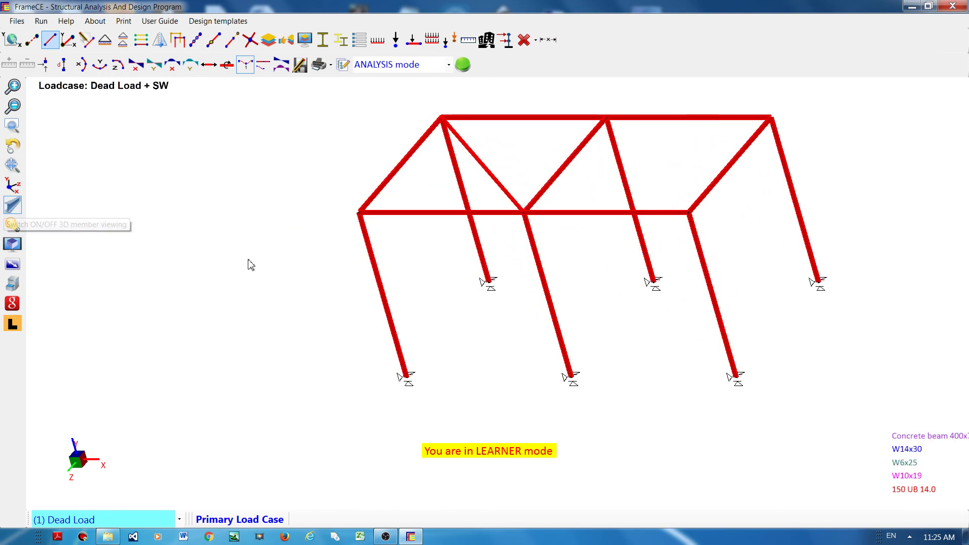